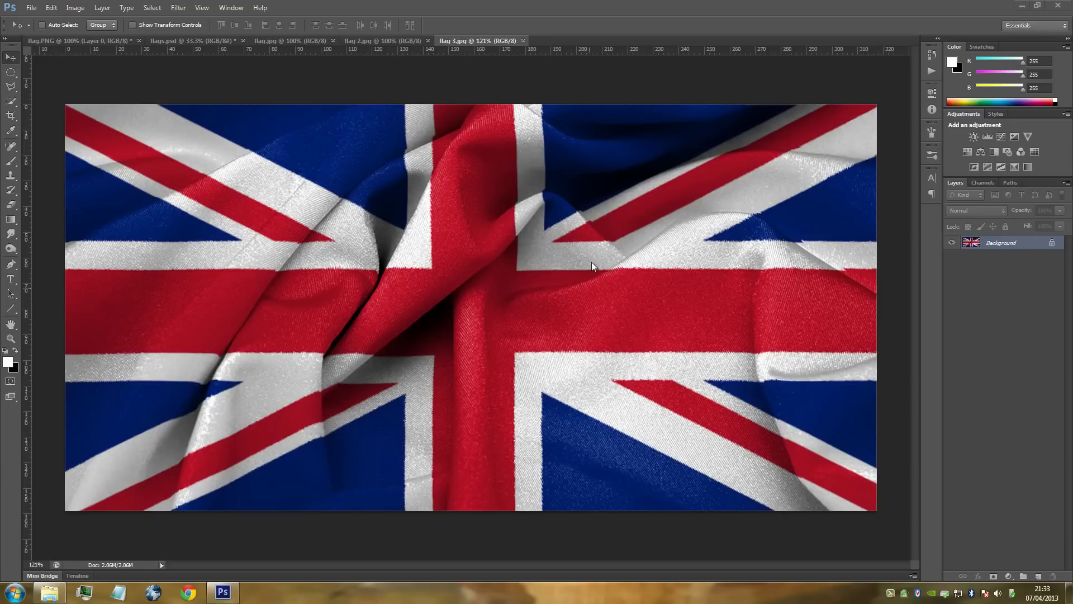
Switch to the flat Union Jack flag.PNG document.
click(68, 38)
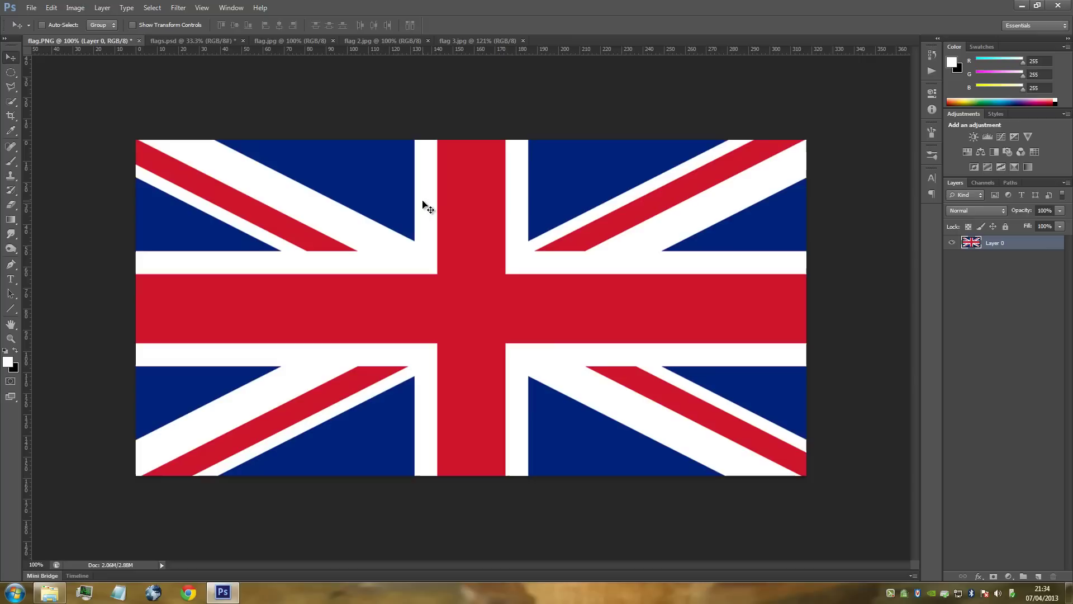
Browse flag.PNG, flags.psd and the two cloth flag examples, ending on the green fabric document.
click(194, 39)
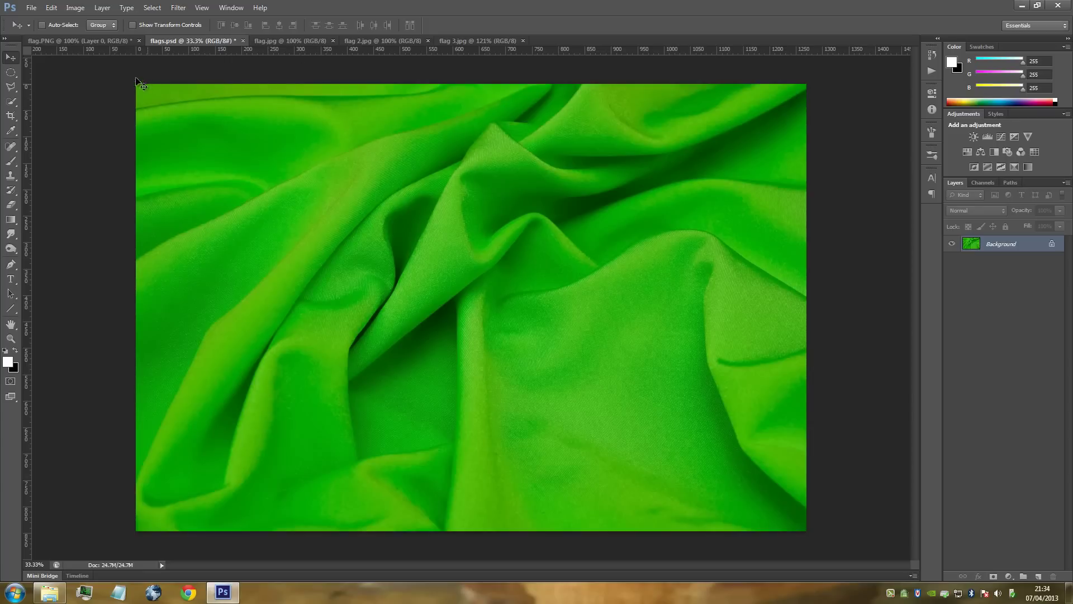
click(89, 41)
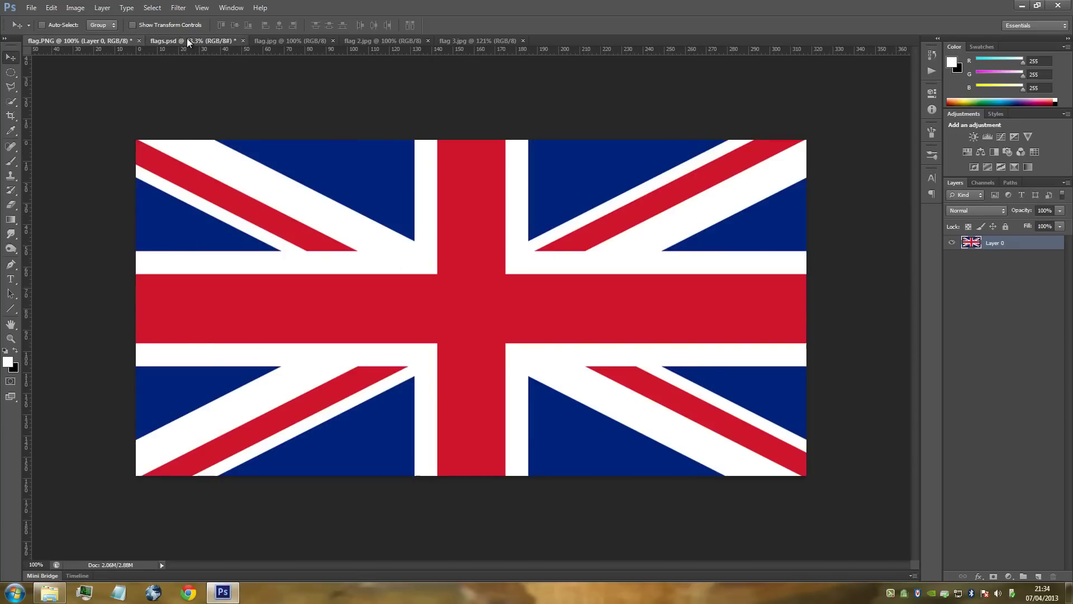
click(188, 40)
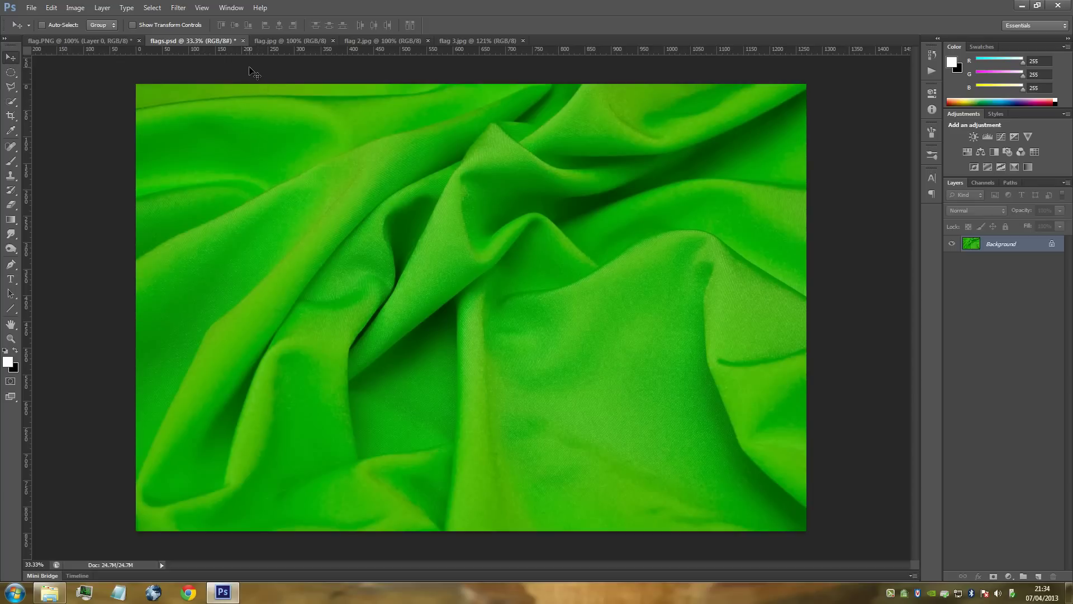
click(282, 38)
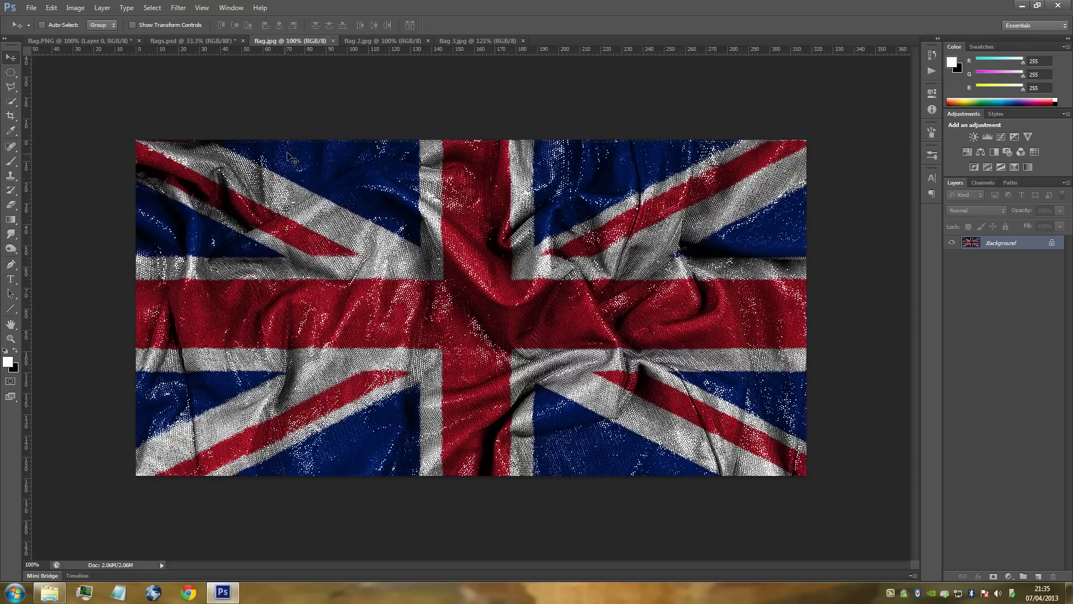
click(457, 41)
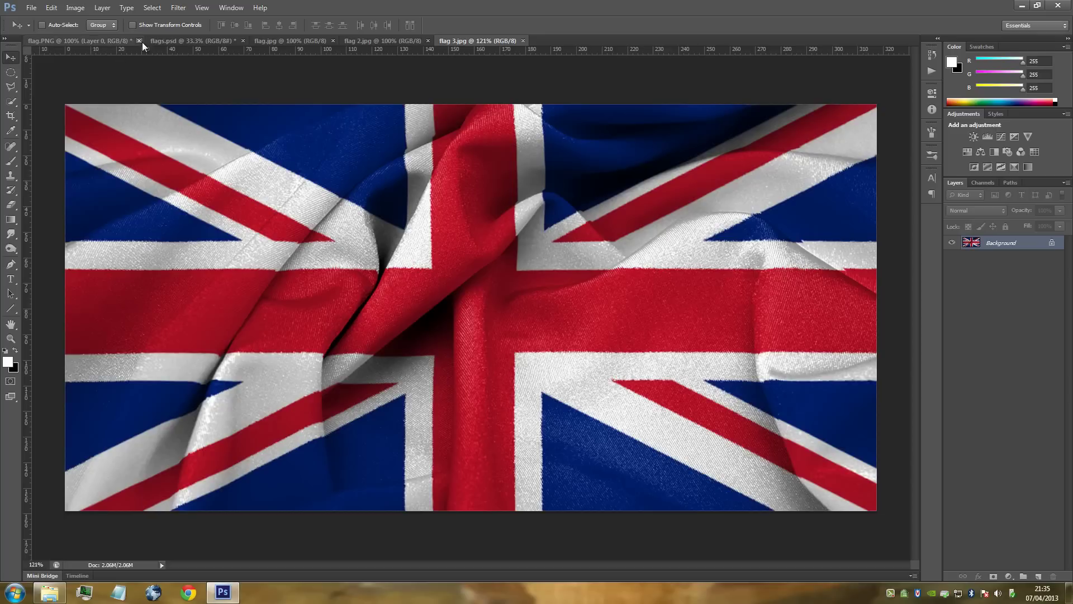
click(179, 37)
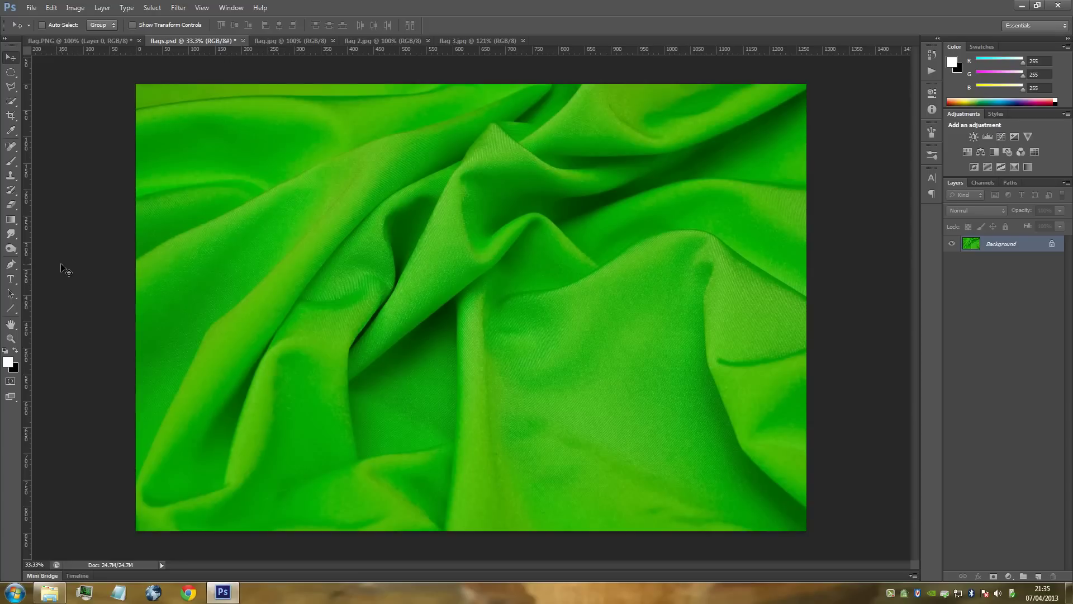
Confirm flag.PNG measures 1200 × 601 pixels, then return to the flags.psd fabric photo.
click(73, 37)
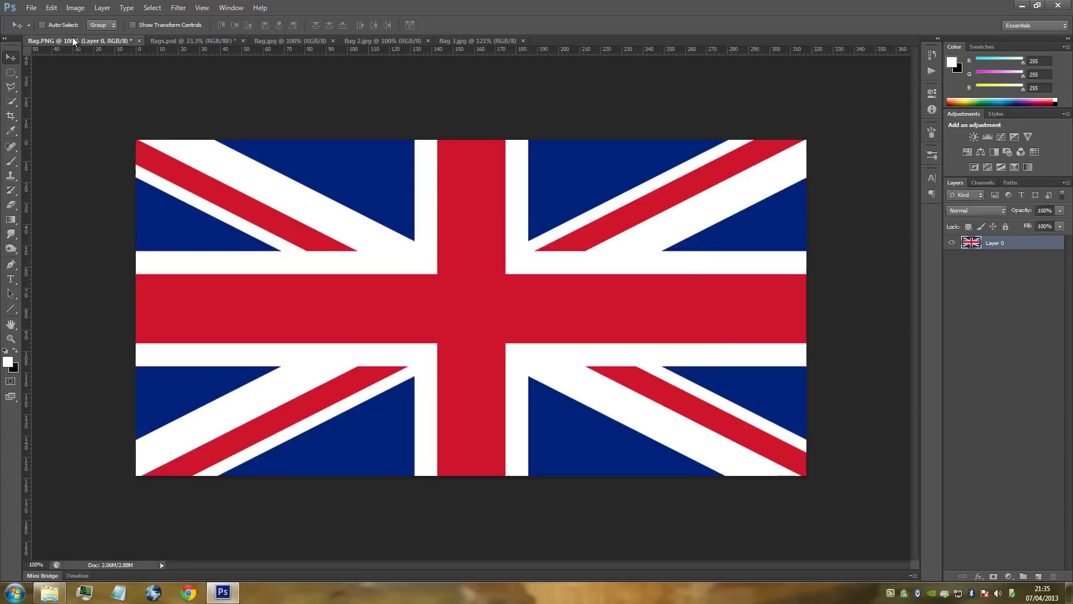
click(82, 8)
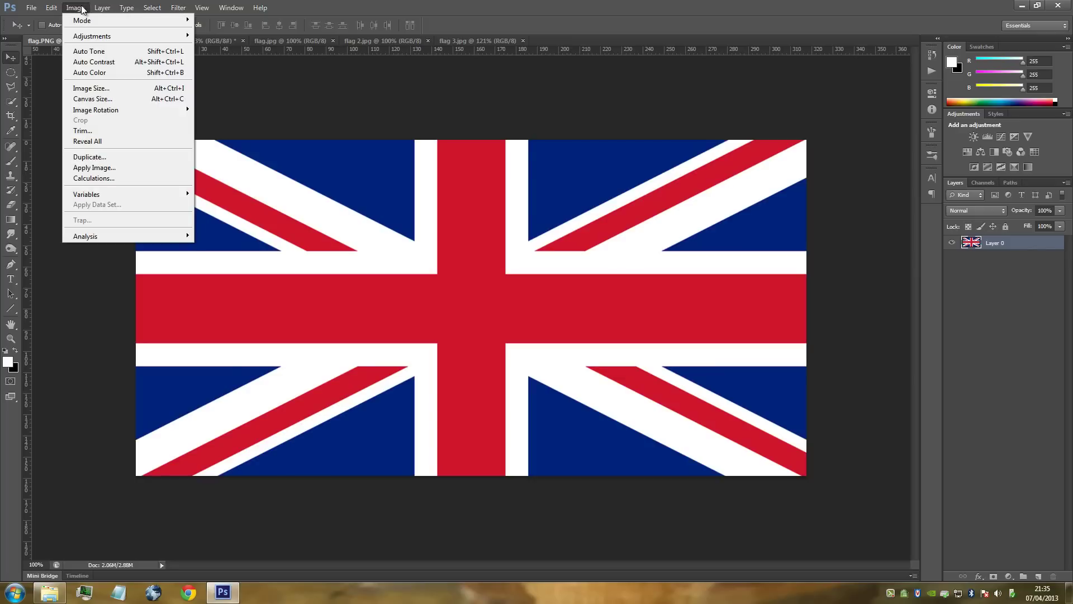
click(95, 87)
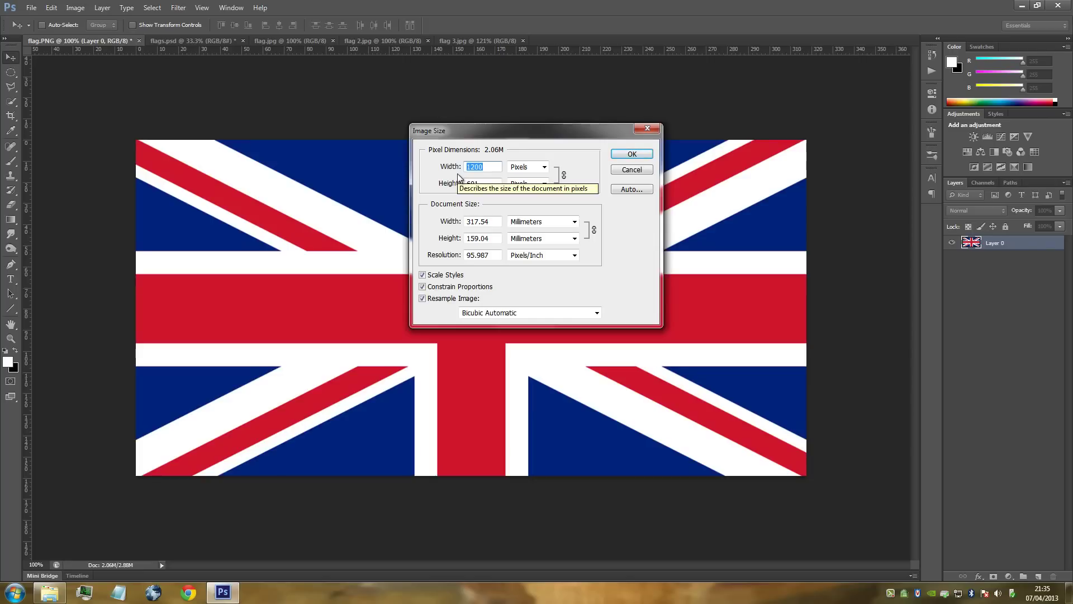
click(631, 156)
click(174, 40)
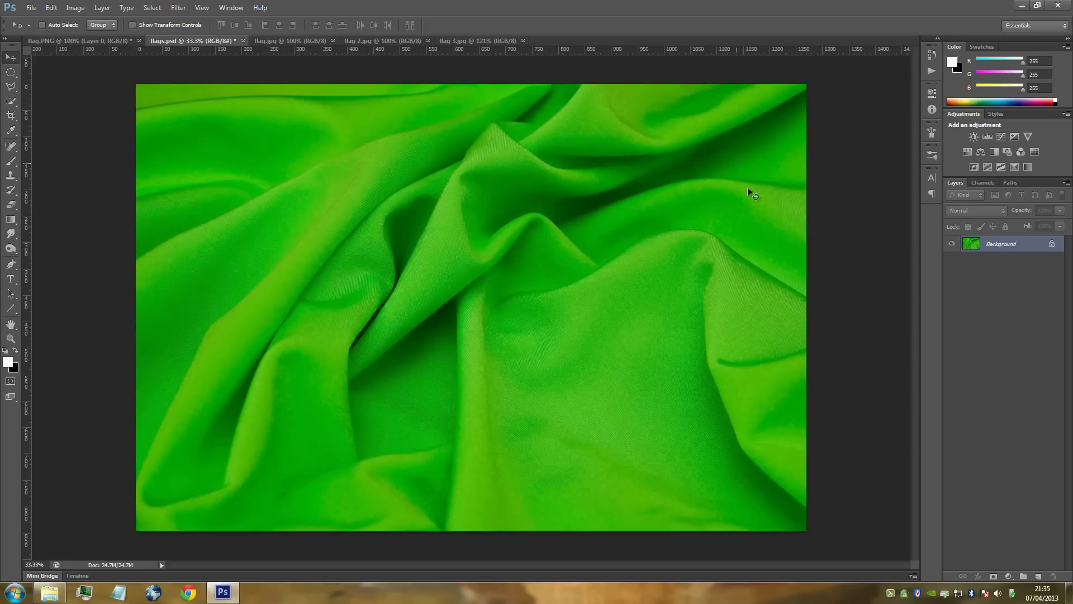
Resize the fabric photo from 3600 × 2400 to 1200 × 800 pixels, proportions constrained.
click(69, 8)
click(93, 98)
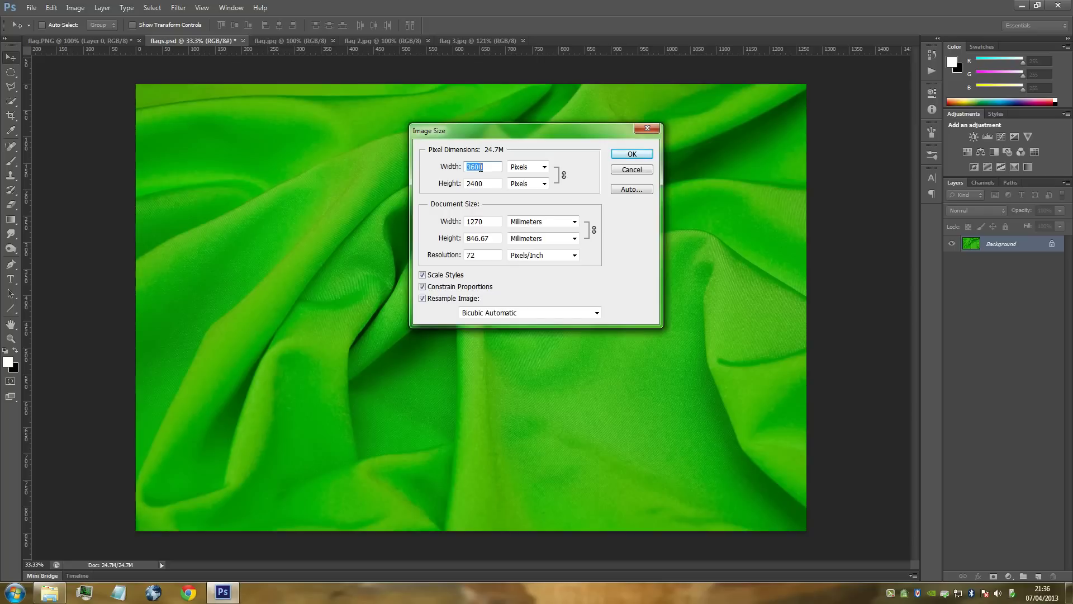
text(1200)
click(632, 156)
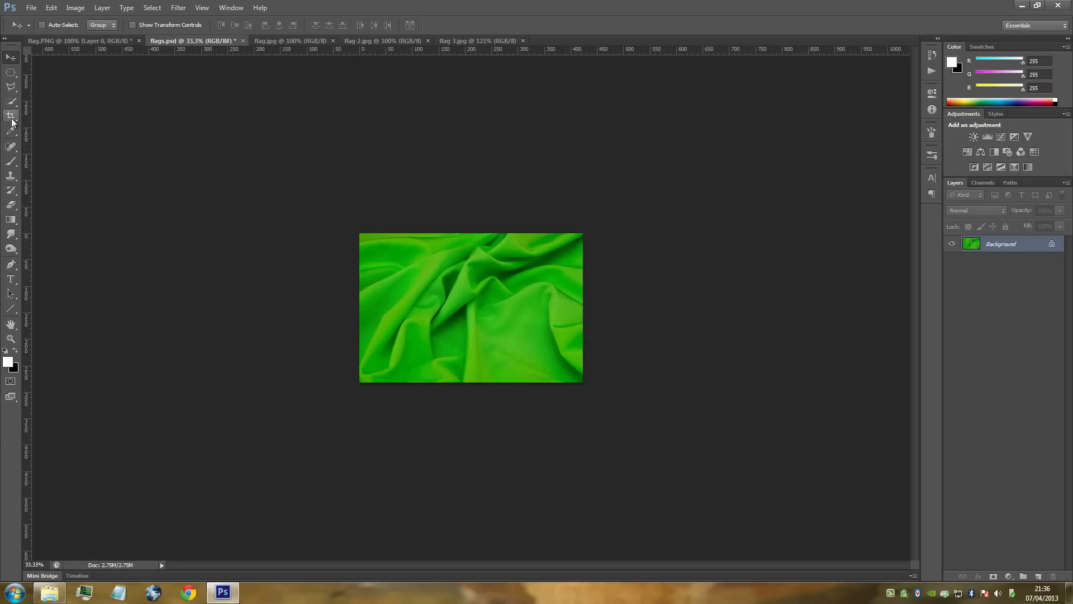
Crop the fabric photo to 1200 × 601 pixels and desaturate it to grey.
click(11, 119)
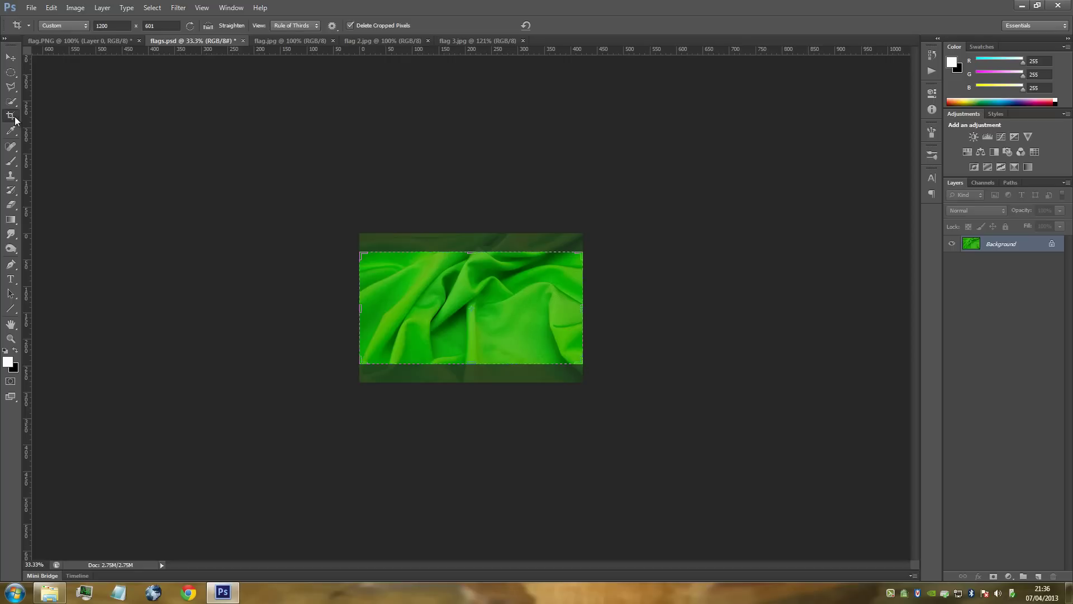
click(118, 26)
key(Return)
key(Return)
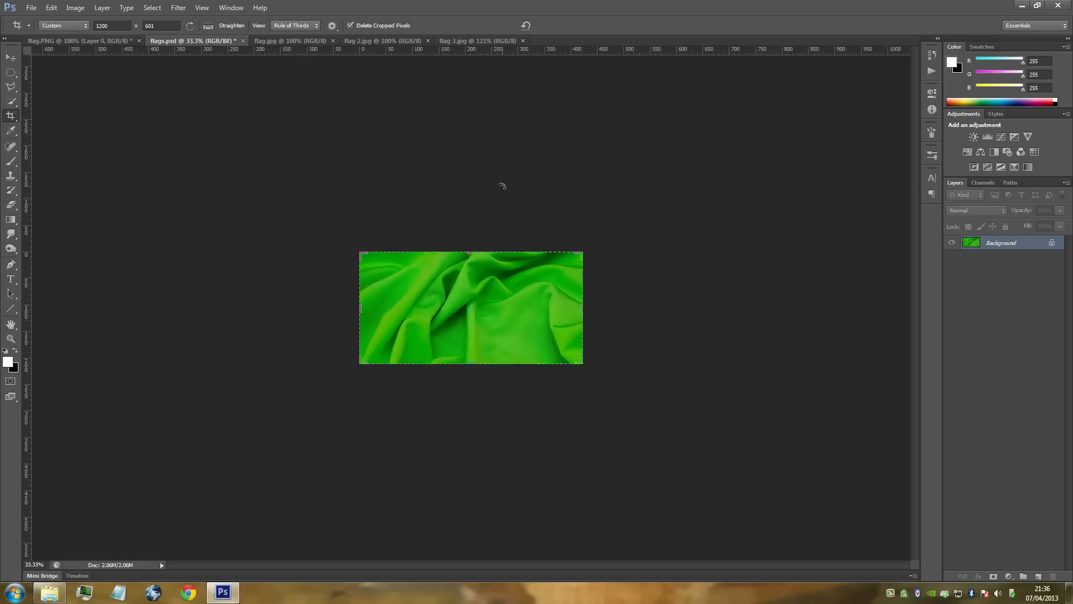
key(ctrl+shift+u)
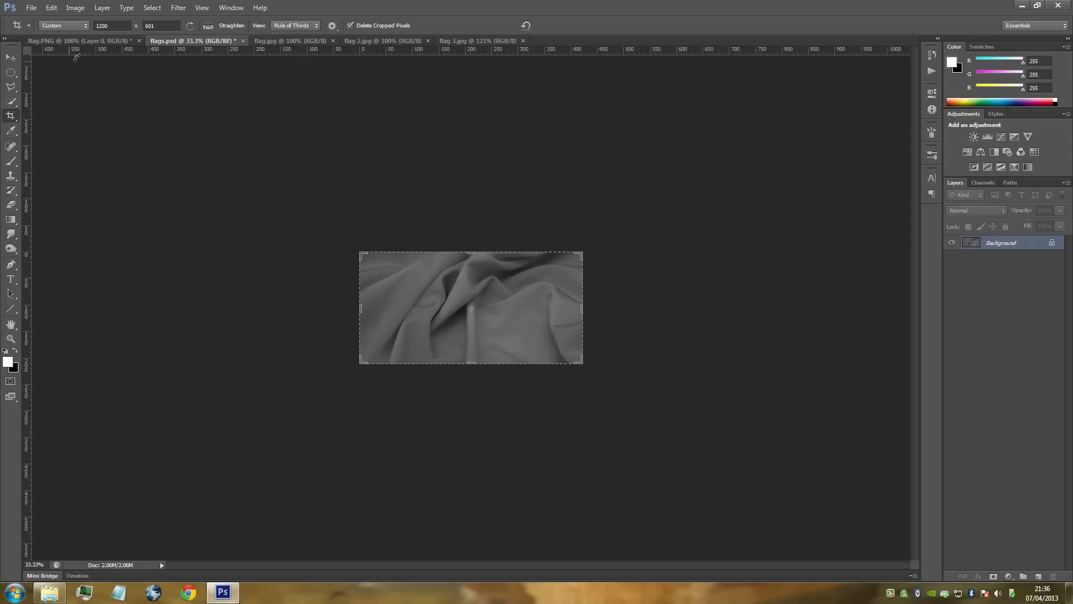
Return to the flat Union Jack flag.PNG document.
click(35, 9)
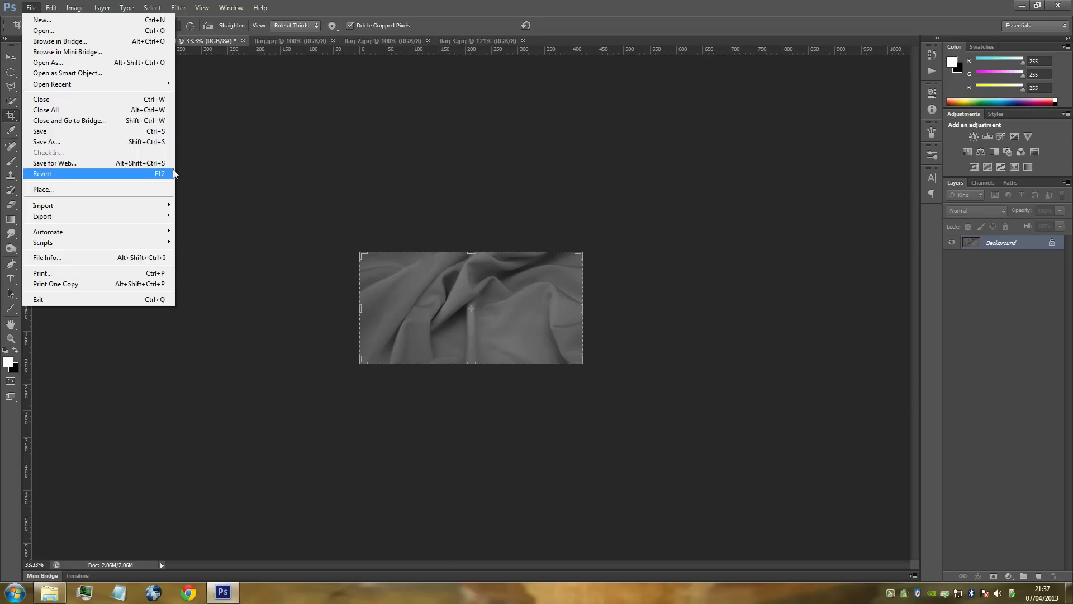
click(352, 109)
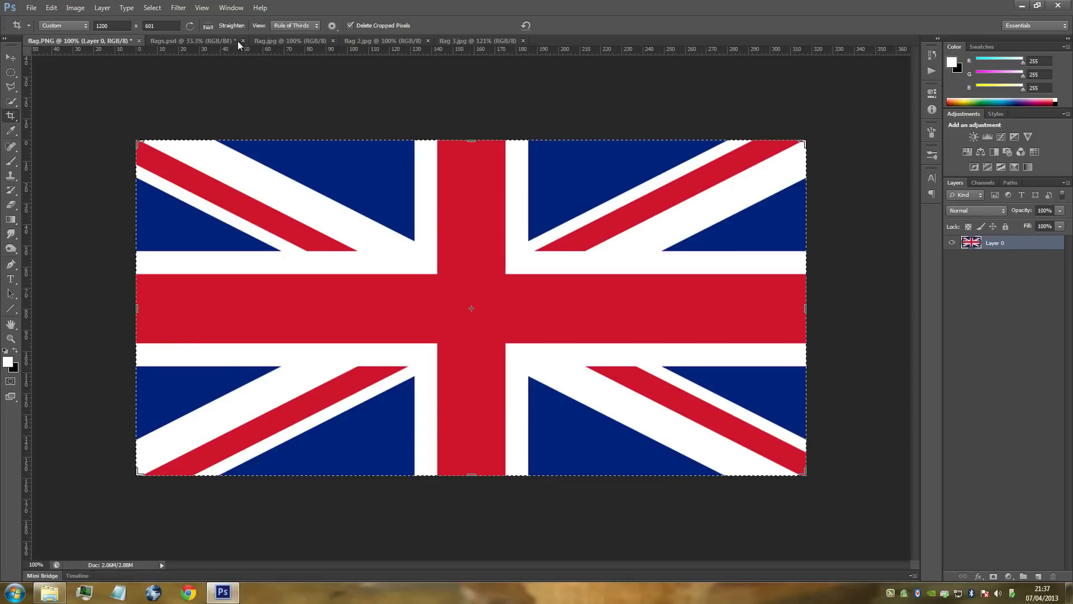
Apply Displace with default scales to the Union Jack, using flags.psd as the map.
click(179, 7)
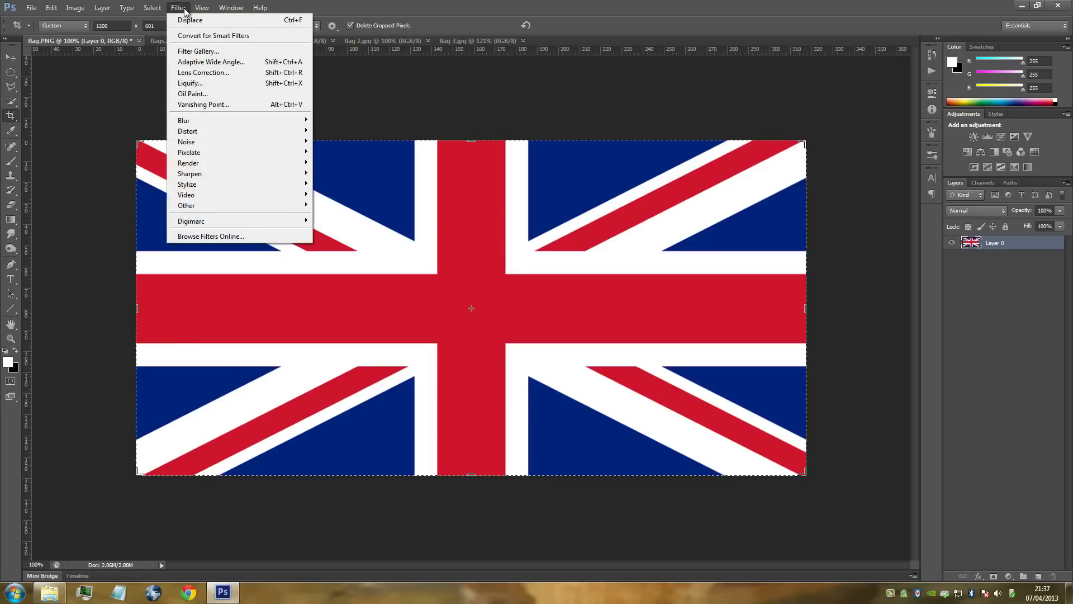
mouse_move(188, 131)
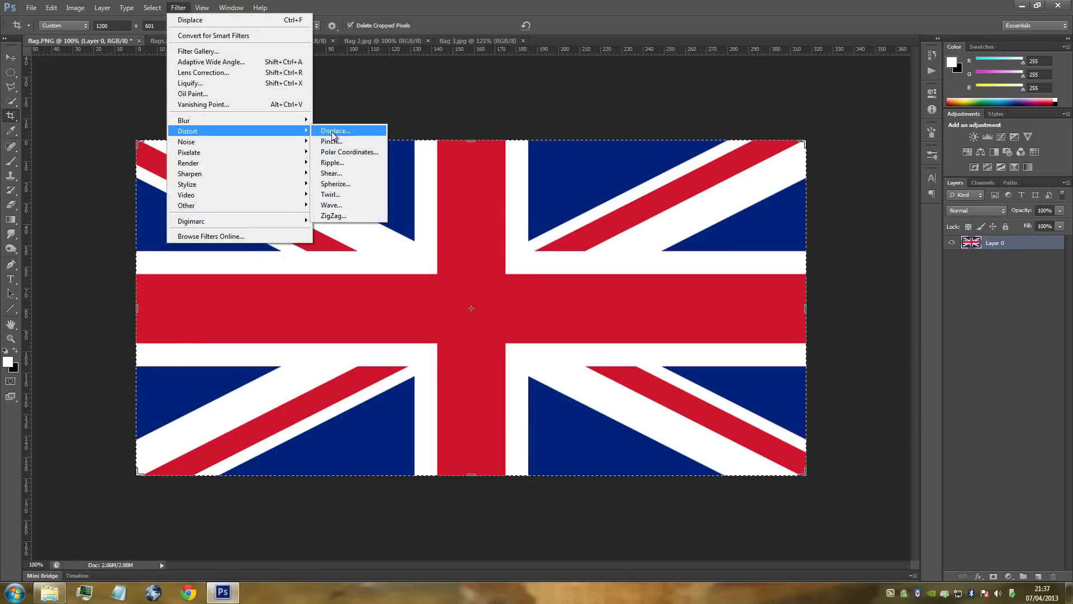
click(335, 130)
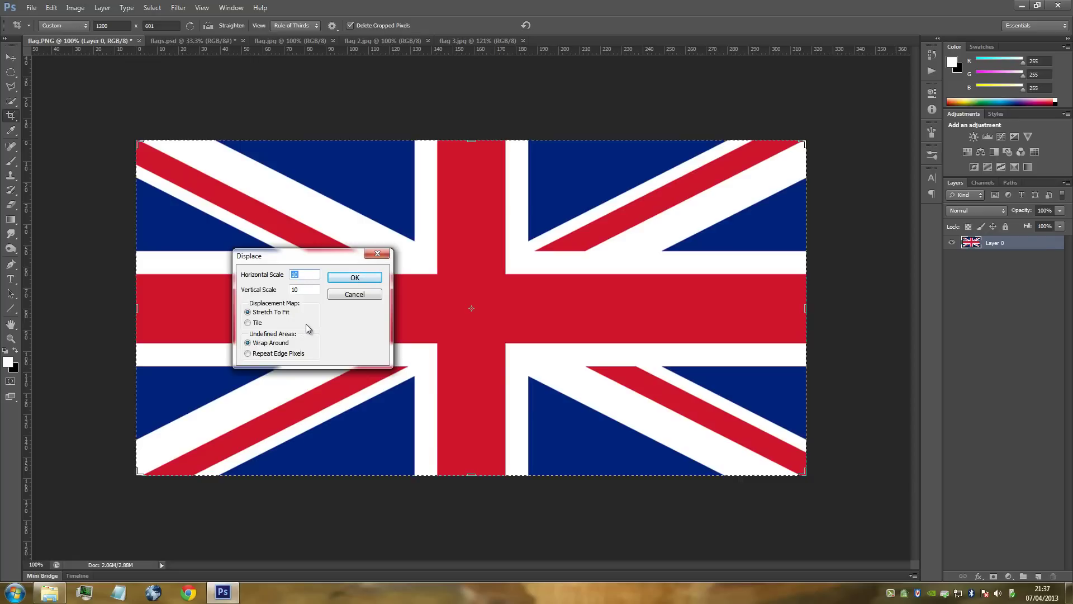
click(371, 279)
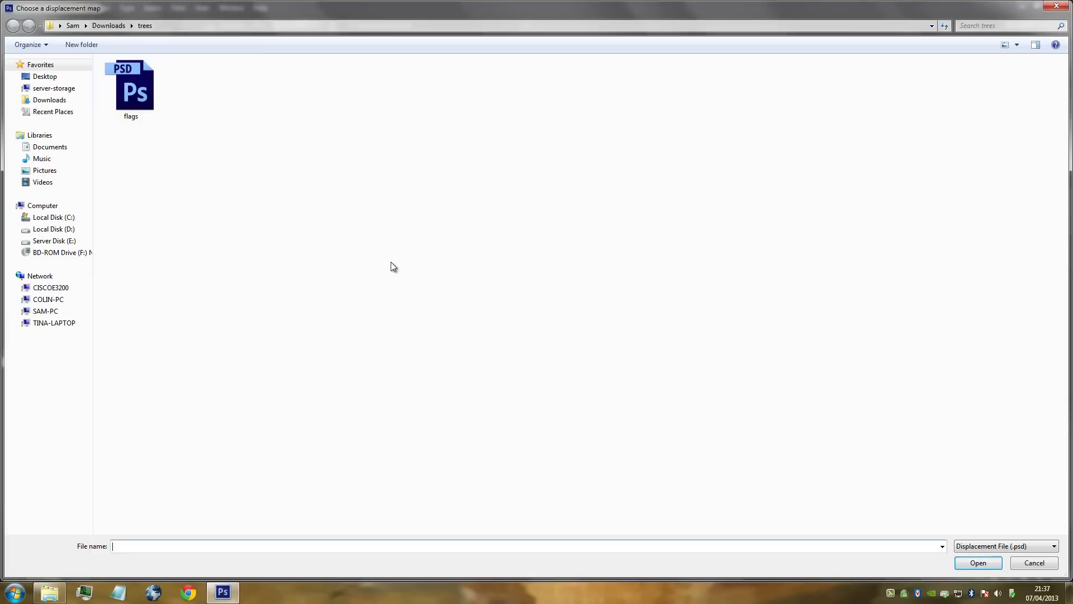
double_click(134, 84)
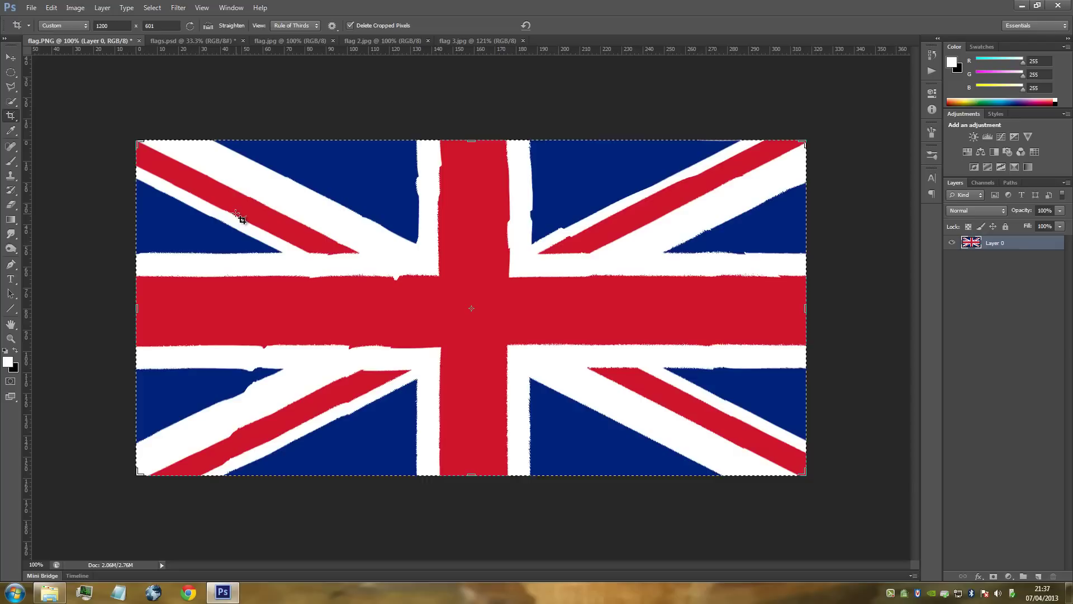
Drag the grey fabric from flags.psd into flag.PNG as Layer 1 covering the flag.
click(193, 41)
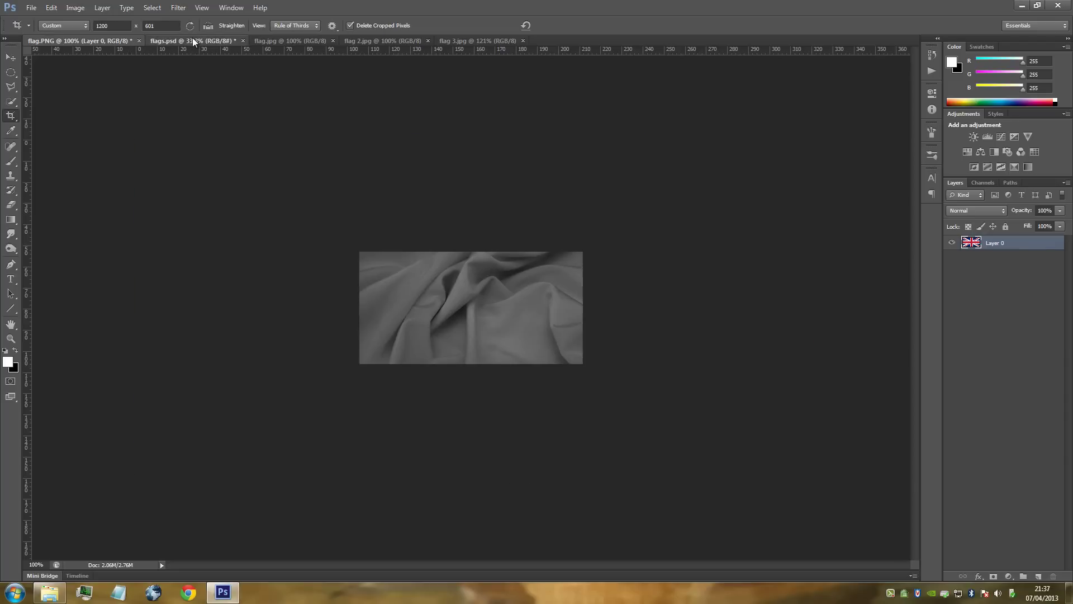
click(11, 57)
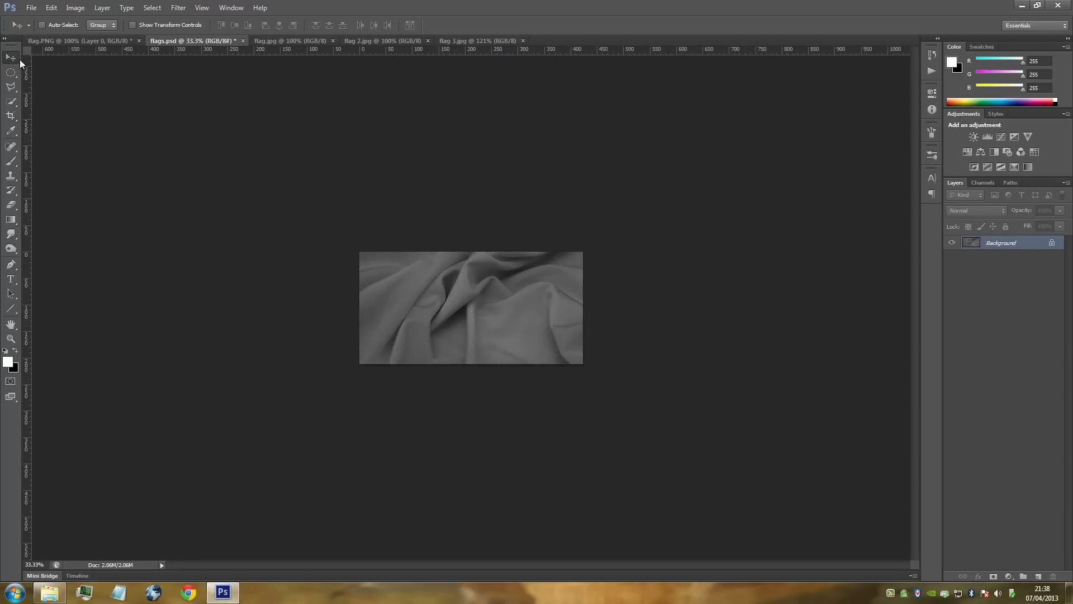
drag(466, 319, 92, 41)
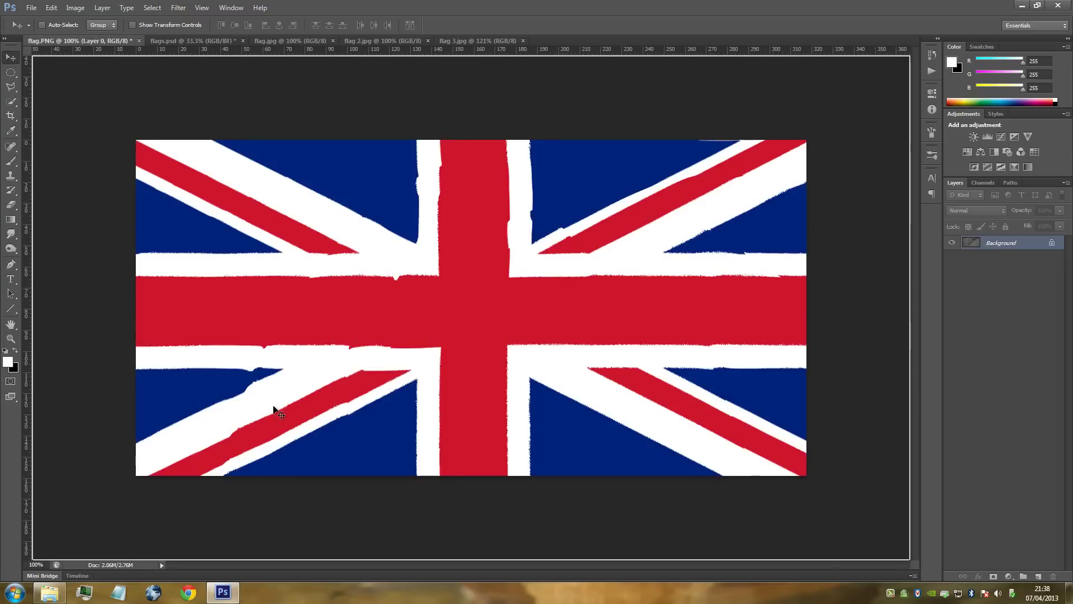
drag(92, 41, 307, 418)
mouse_move(291, 320)
mouse_down()
mouse_move(466, 365)
mouse_move(454, 371)
mouse_up()
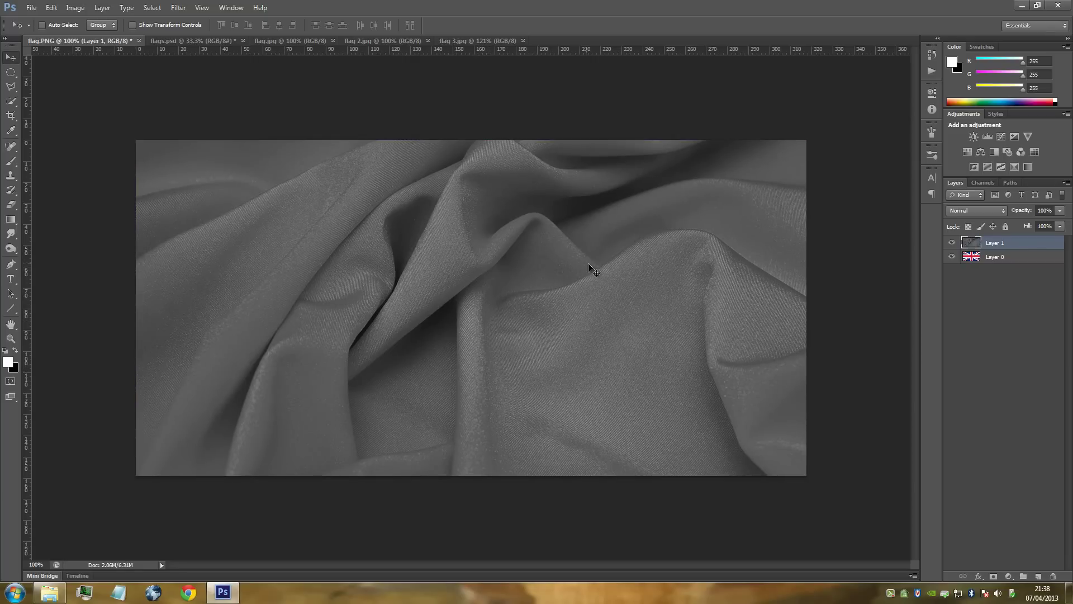
Set the fabric Layer 1 blend mode to Hard Light.
click(986, 209)
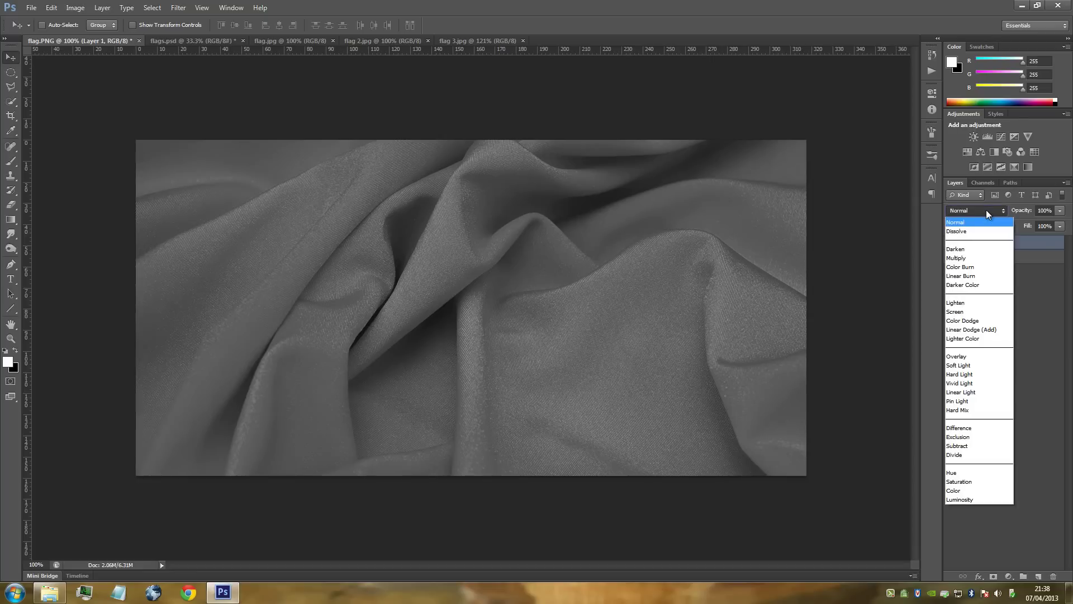
click(985, 372)
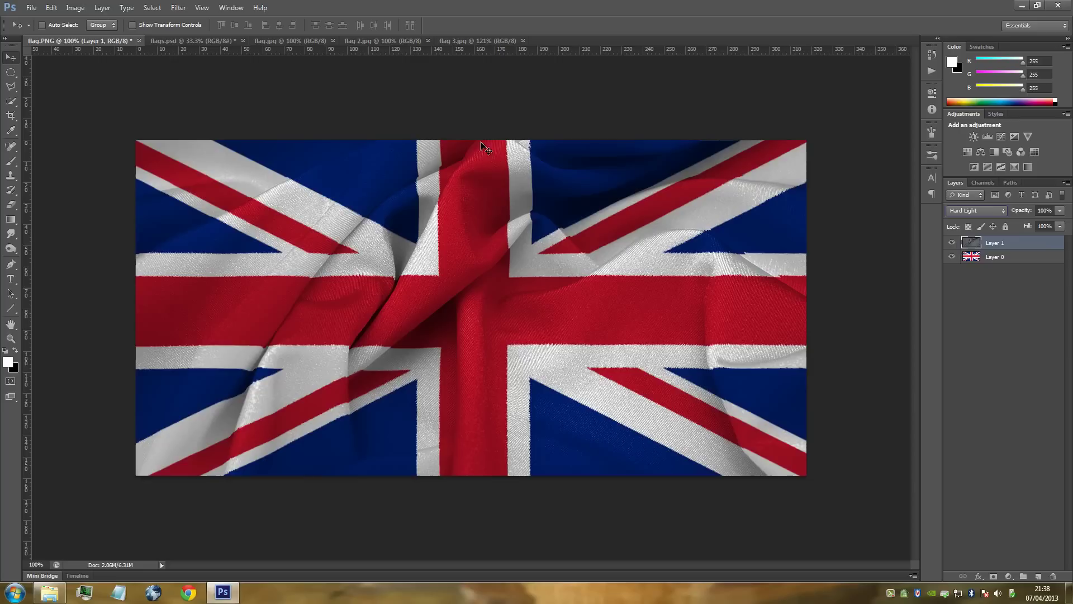
click(78, 13)
mouse_move(93, 36)
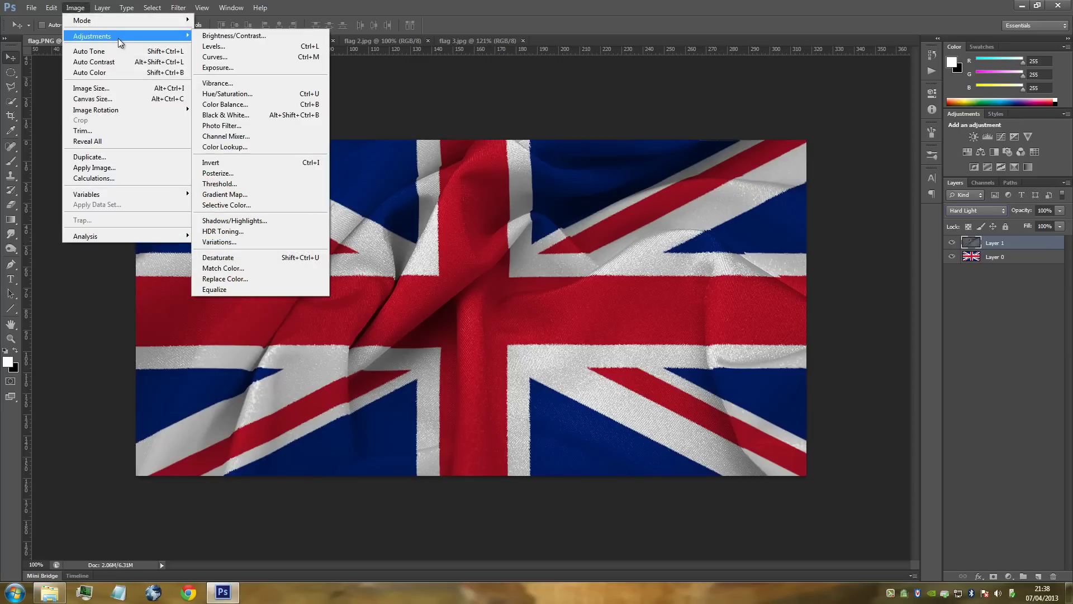
Apply Levels to the fabric layer with midtones 0.97 and white point 240.
click(208, 47)
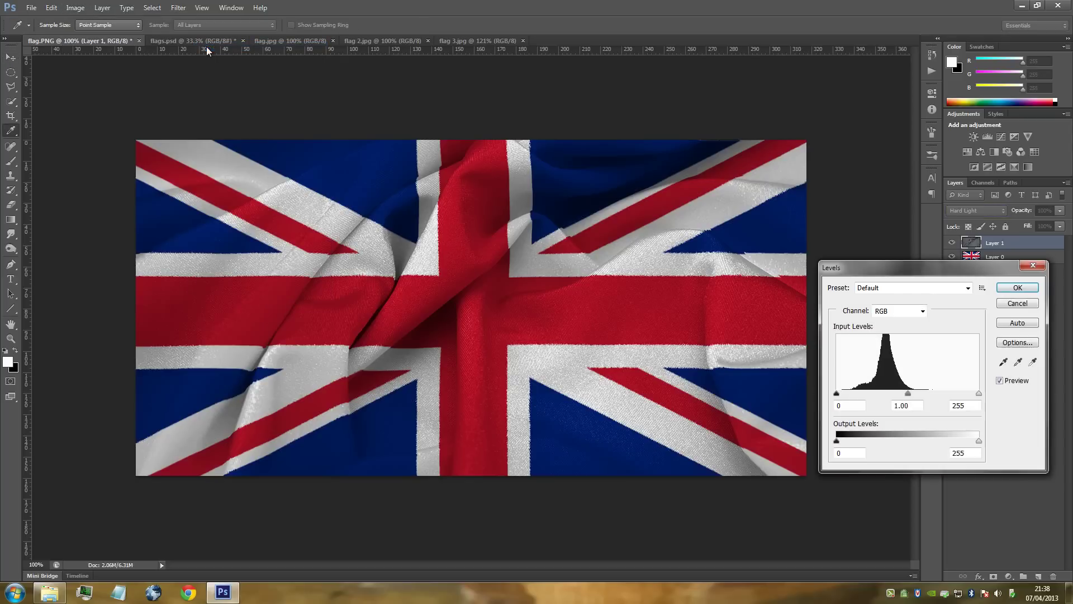
mouse_move(889, 267)
mouse_down()
mouse_move(467, 151)
mouse_move(710, 104)
mouse_up()
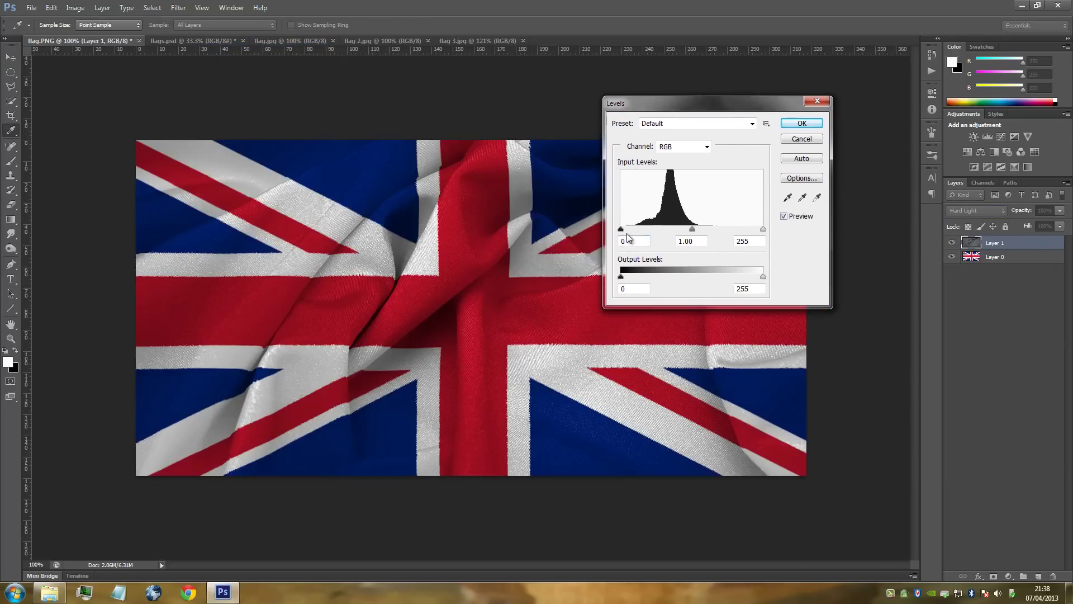
mouse_move(622, 229)
mouse_down()
mouse_move(653, 228)
mouse_move(621, 228)
mouse_up()
mouse_move(762, 229)
mouse_down()
mouse_move(706, 232)
mouse_move(764, 235)
mouse_up()
drag(620, 229, 627, 229)
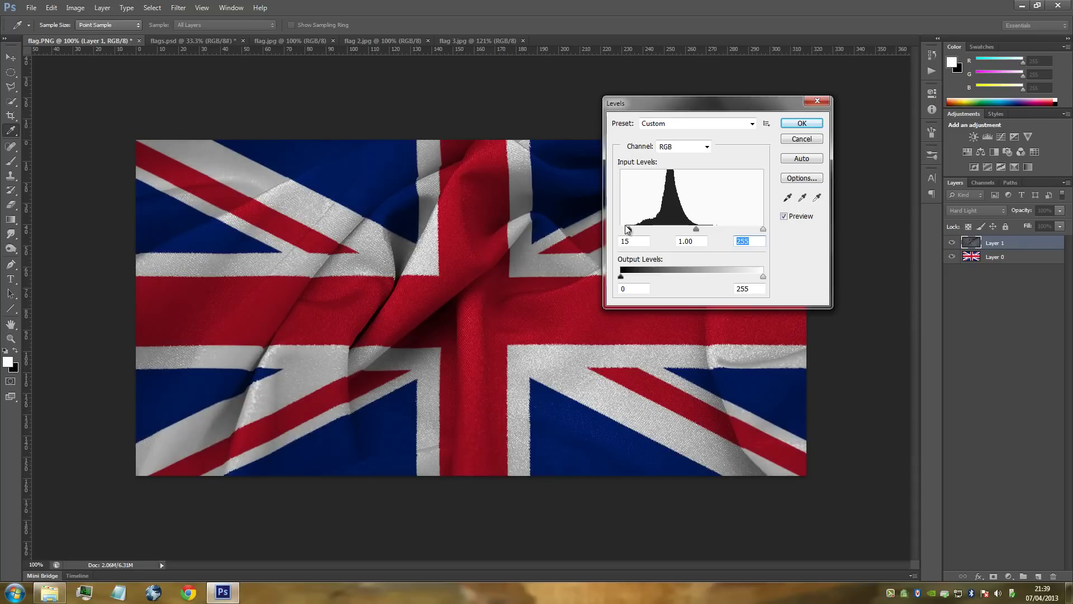
drag(626, 229, 617, 232)
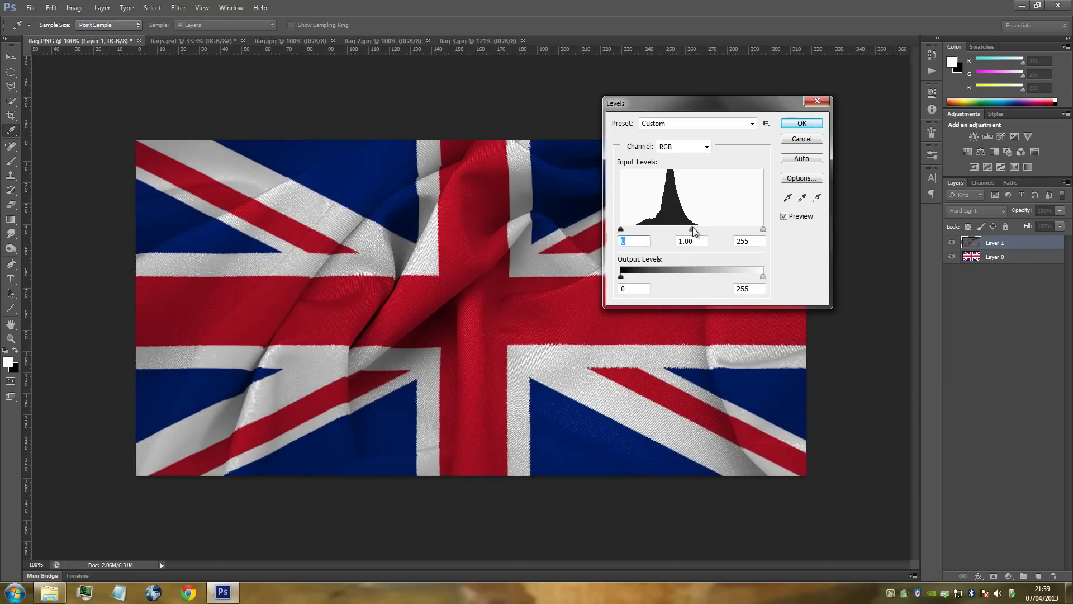
drag(695, 230, 693, 231)
drag(766, 228, 754, 230)
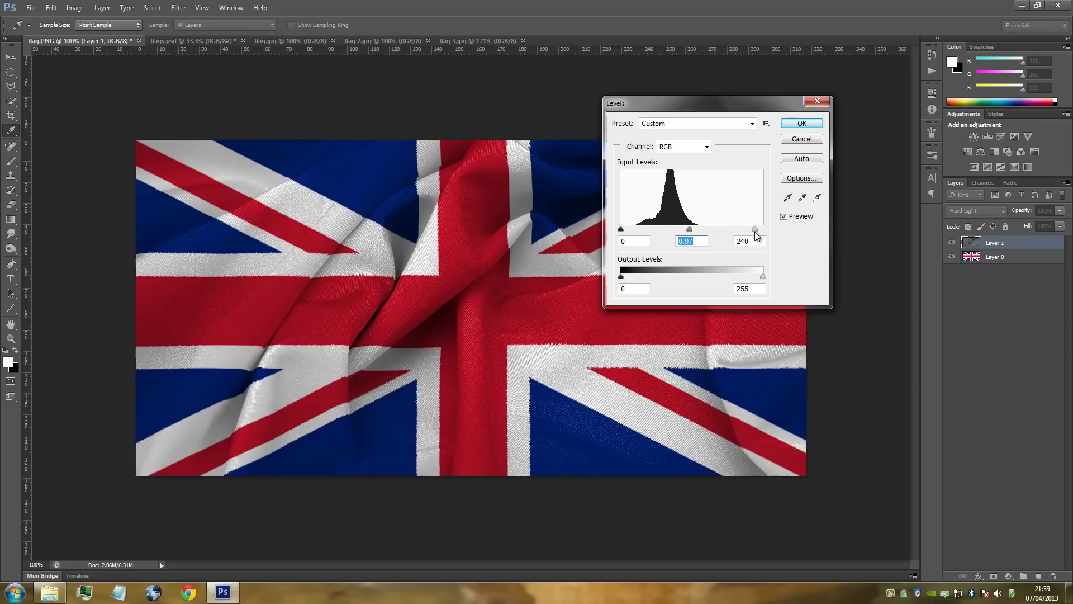
click(809, 125)
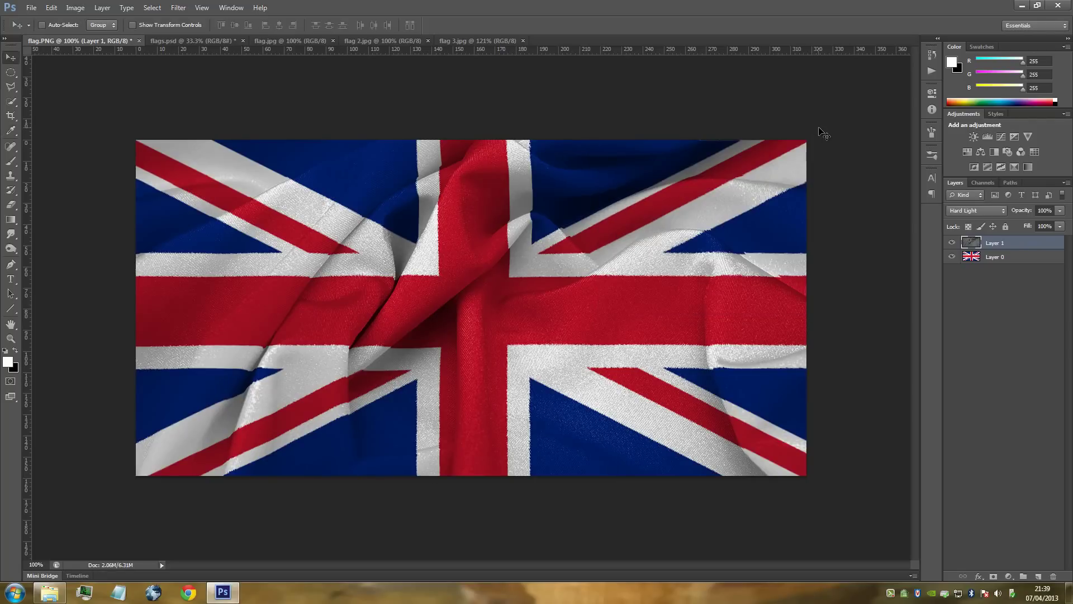